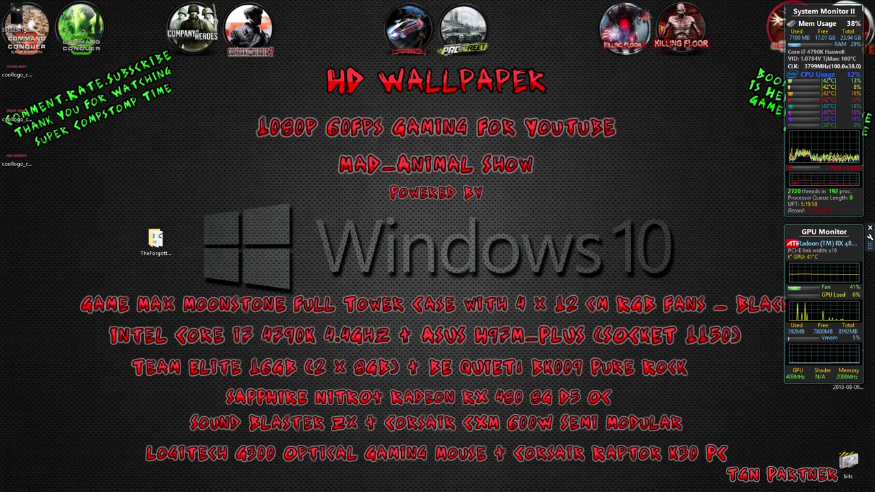
Compare the Version 1.1 link's billing-account XML error in Chrome and Firefox
key(alt+Tab)
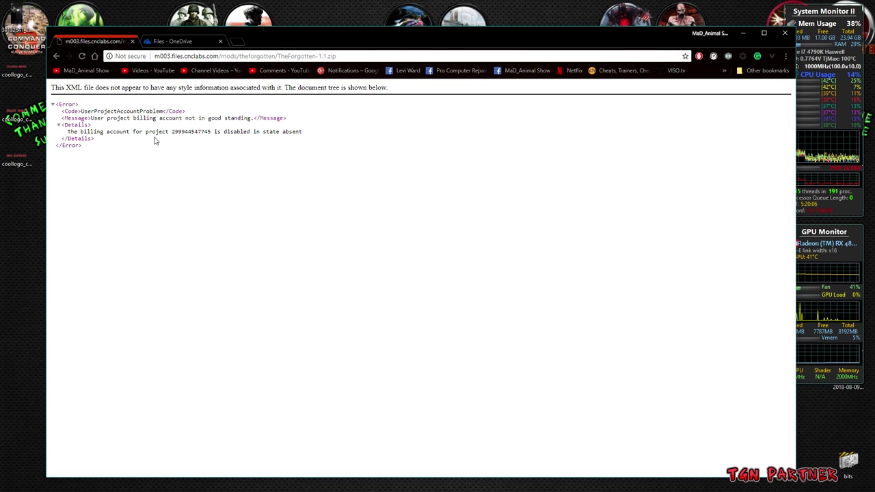
key(alt+Tab)
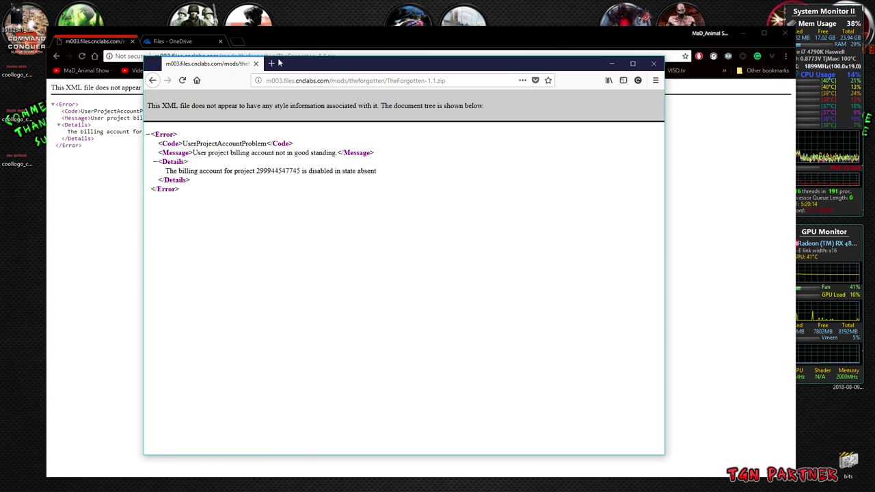
Switch Chrome to the Files - OneDrive page, then minimize the Chrome window
click(194, 42)
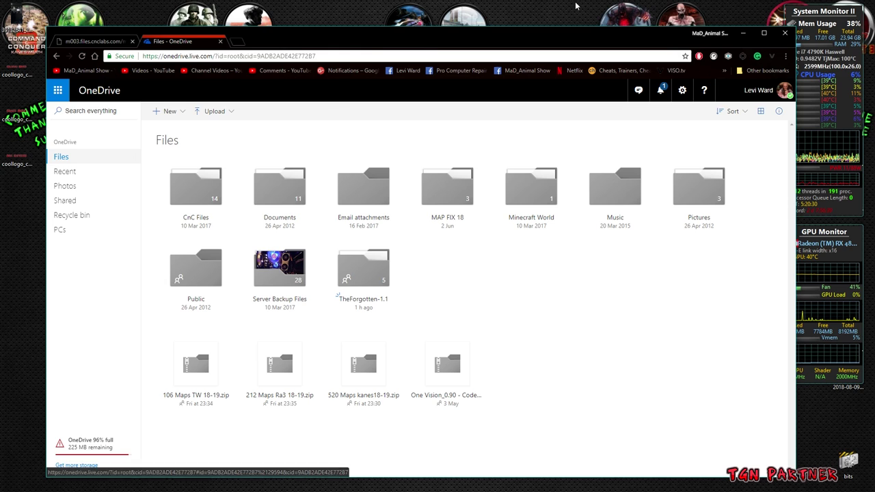
click(743, 33)
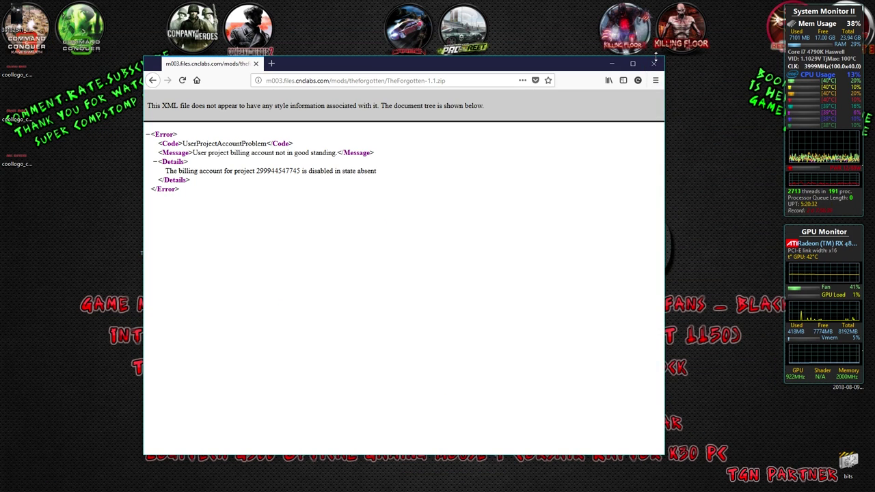
Close Firefox, reposition the TheForgotten desktop icon, and open the TheForgotten-1.1 folder
click(653, 63)
drag(156, 240, 448, 195)
drag(356, 198, 361, 196)
right_click(362, 197)
click(443, 205)
Run forgotten-setup_1.1.exe as administrator
click(365, 109)
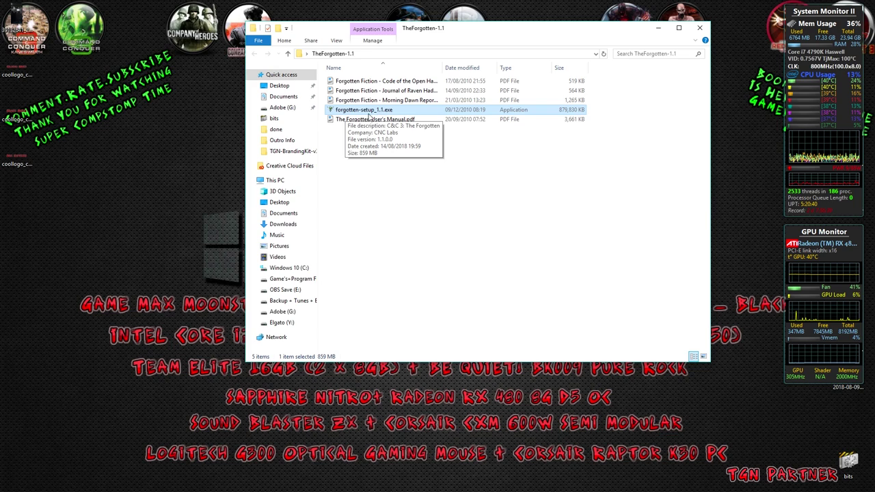
right_click(368, 115)
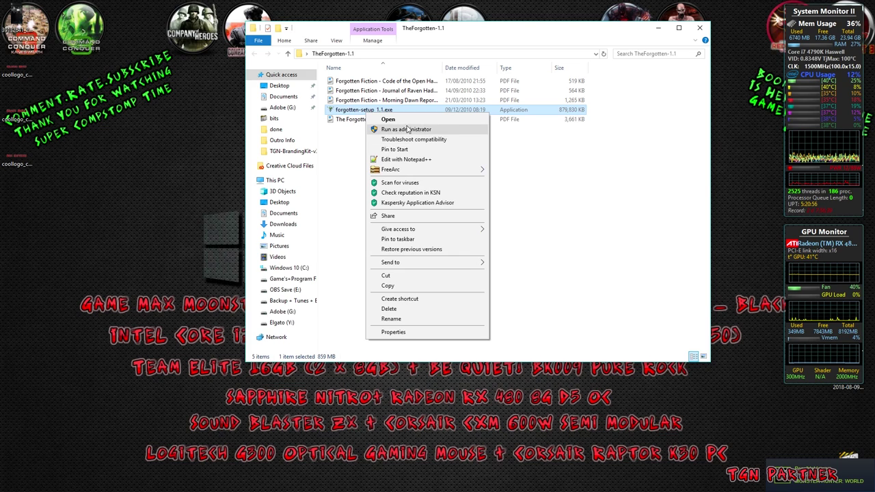
click(400, 130)
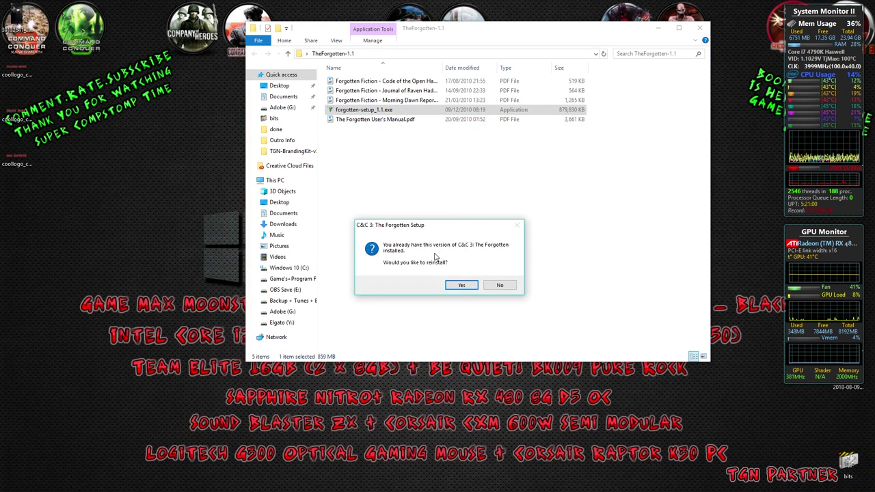
Accept reinstalling, uninstall the existing Forgotten copy, and finish the uninstaller to return to setup
click(461, 285)
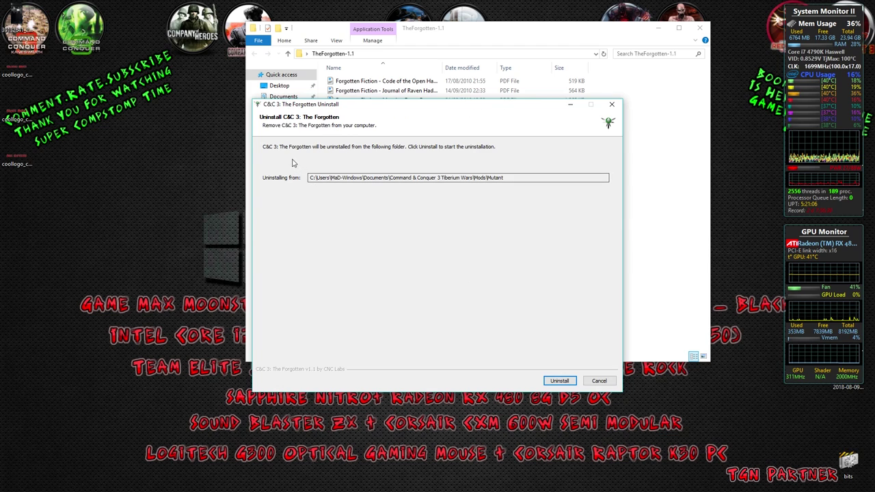
click(559, 380)
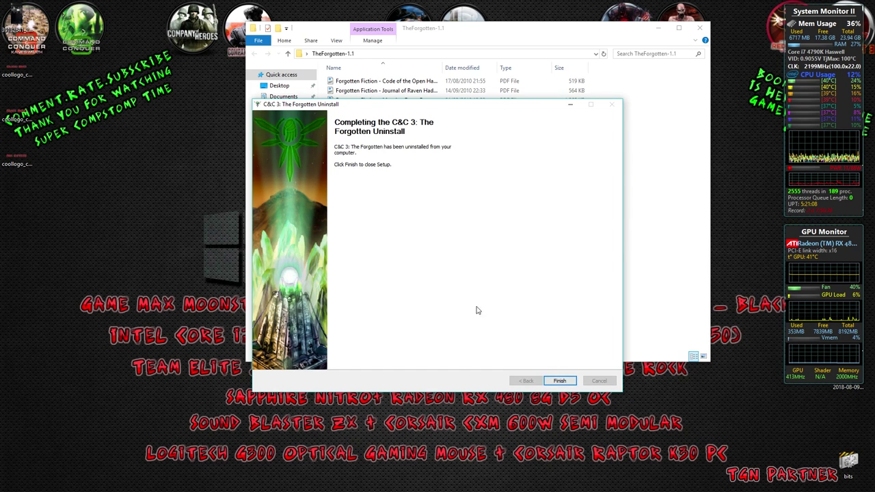
click(566, 381)
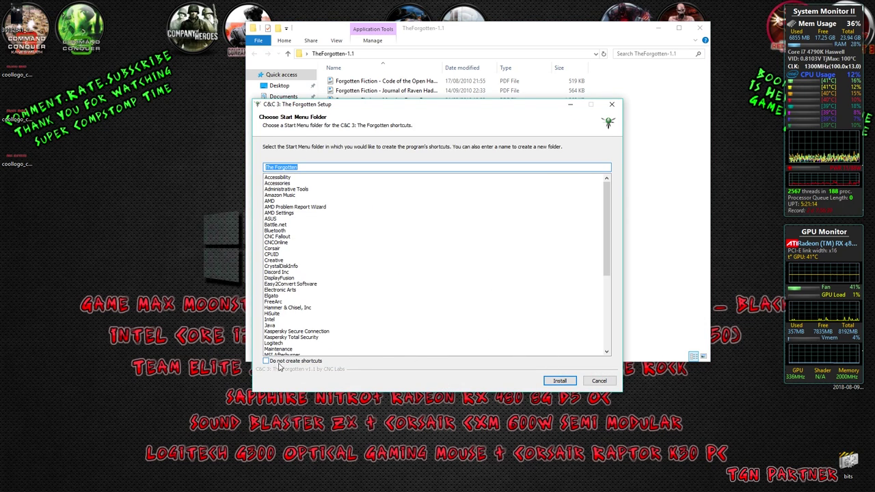
Start installing the mod into the 'The Forgotten' Start Menu folder
click(561, 386)
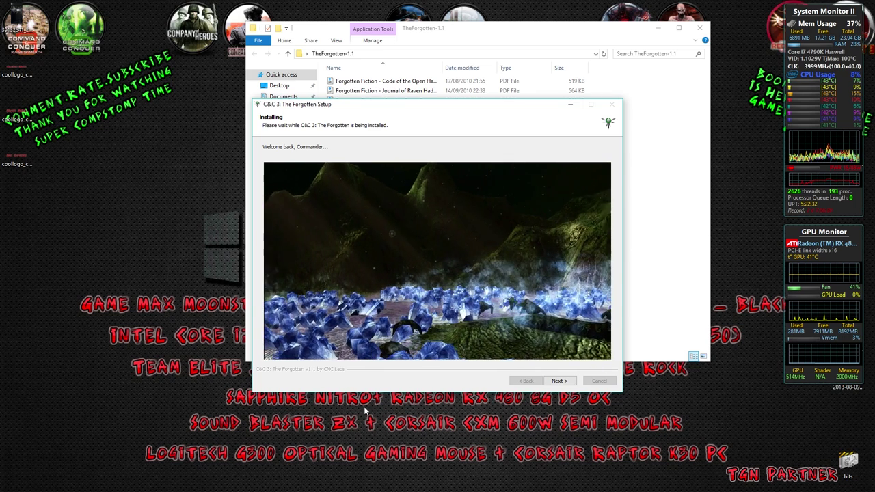
Finish setup with Play and desktop shortcut unchecked, and close the TheForgotten-1.1 folder window
click(559, 381)
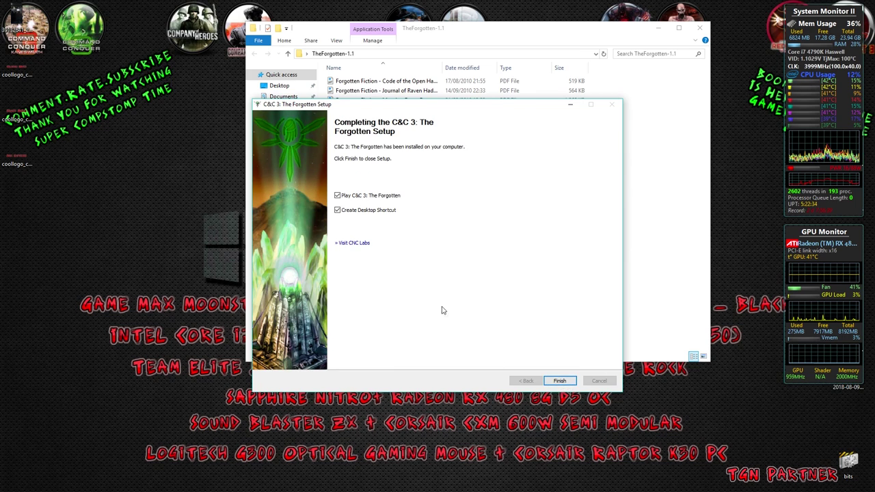
drag(412, 106, 401, 104)
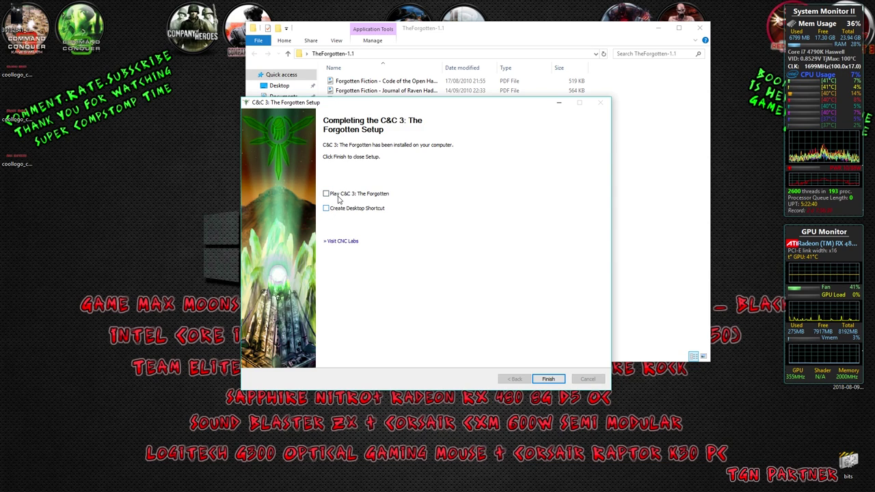
click(549, 379)
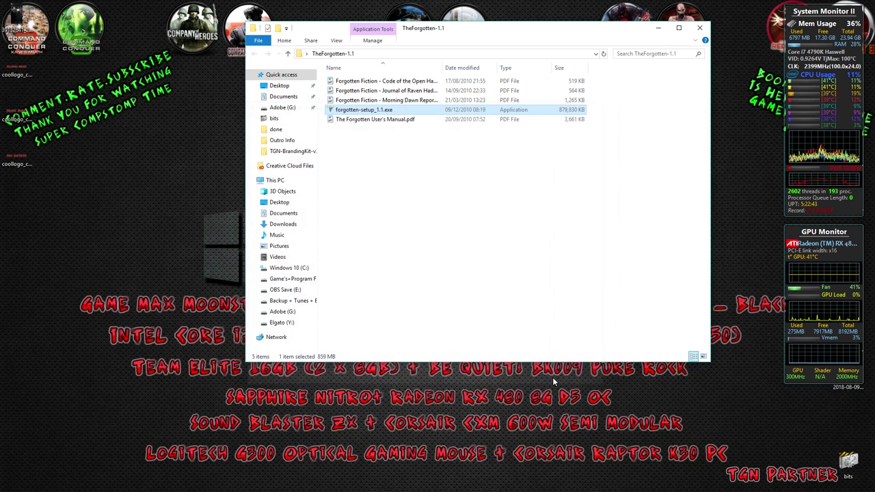
click(697, 29)
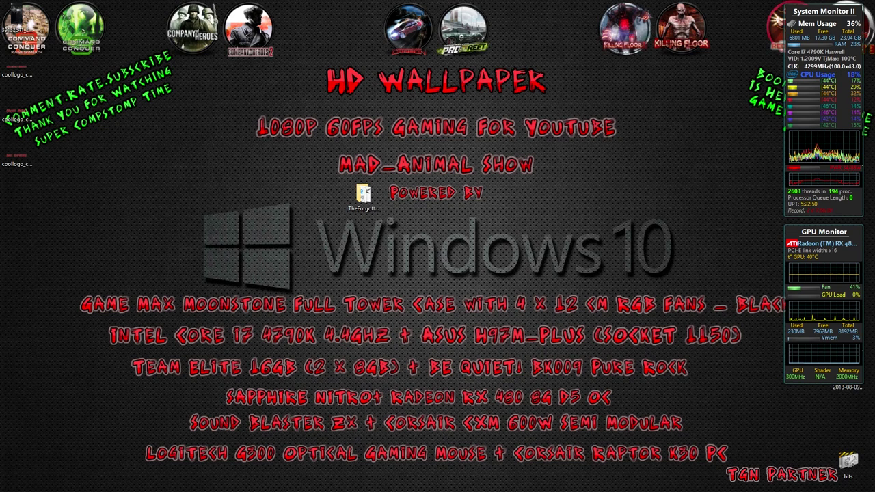
Check that Tiberium Wars' Steam launch options contain -ui and confirm them with OK
key(alt+Tab)
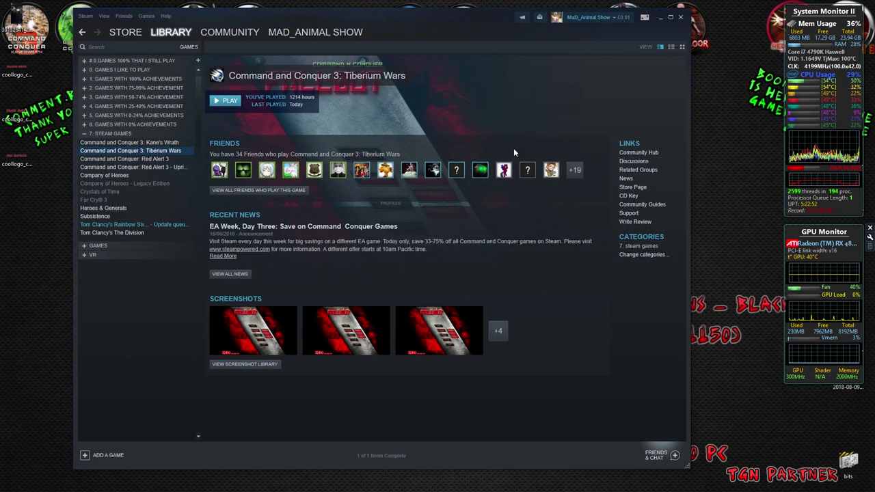
right_click(153, 148)
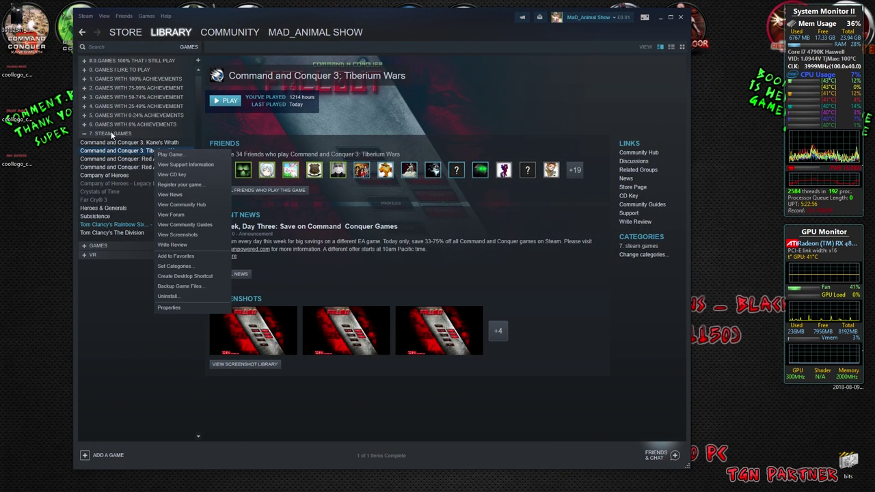
click(111, 134)
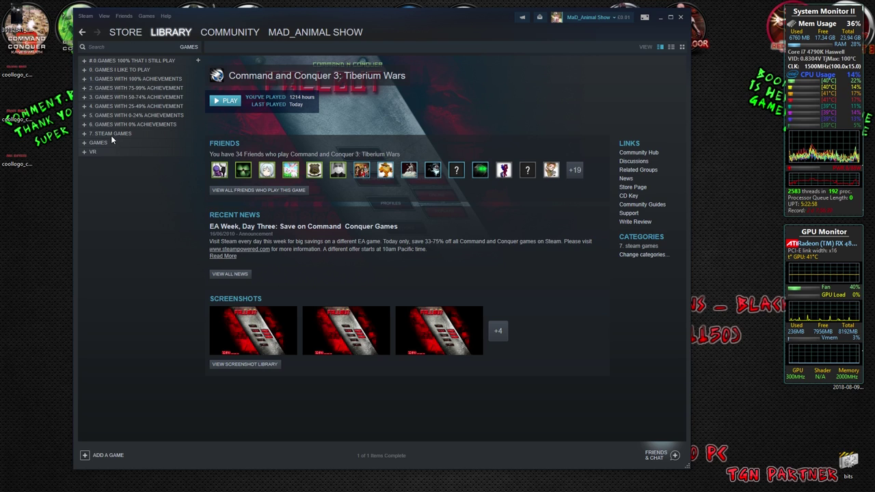
click(112, 133)
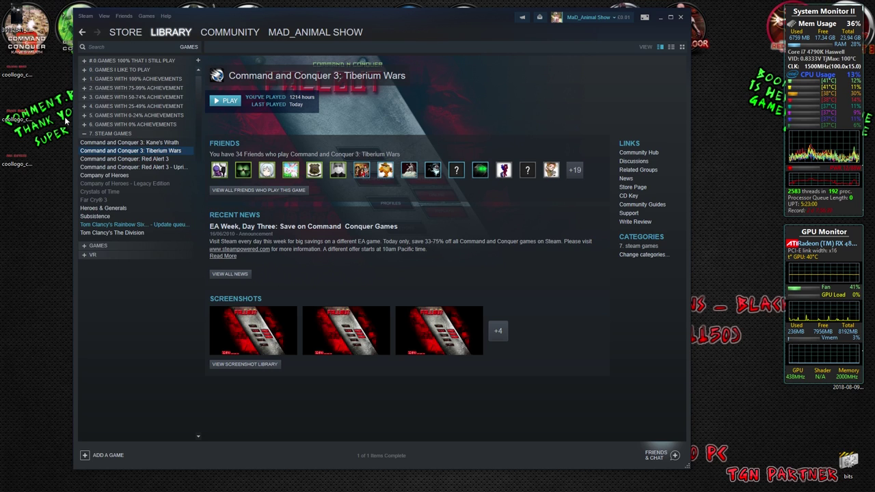
right_click(172, 151)
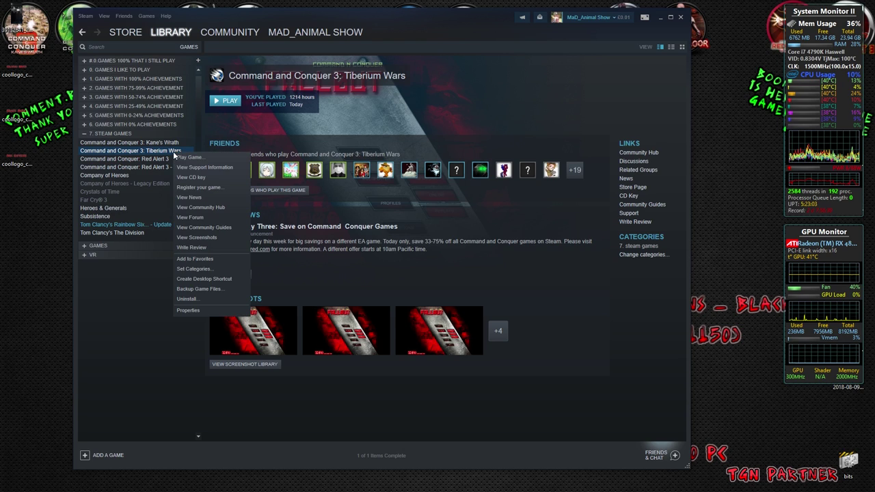
click(194, 311)
click(338, 238)
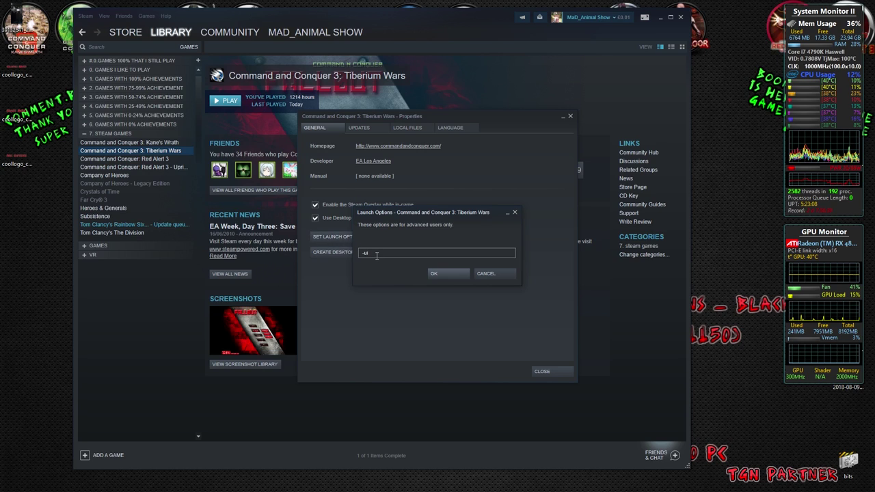
click(377, 254)
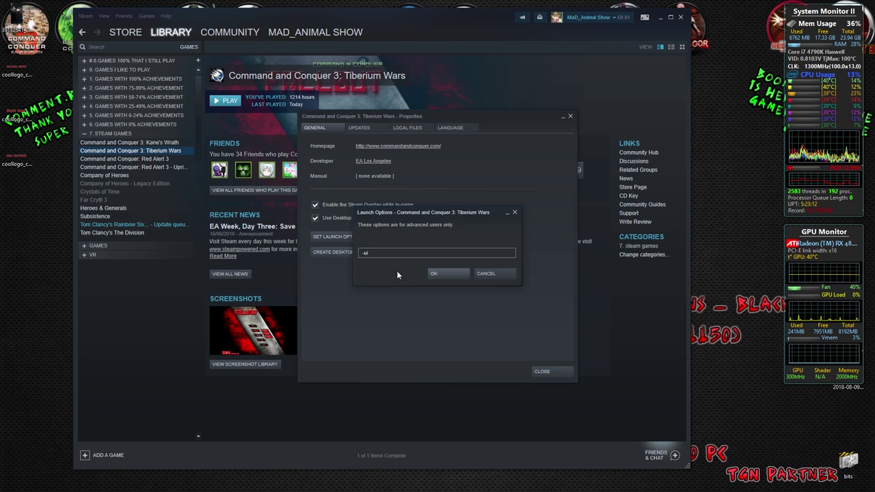
click(438, 272)
Close the game properties, play Command and Conquer 3 from Steam, and choose C&C3 in C&C:Online
click(546, 372)
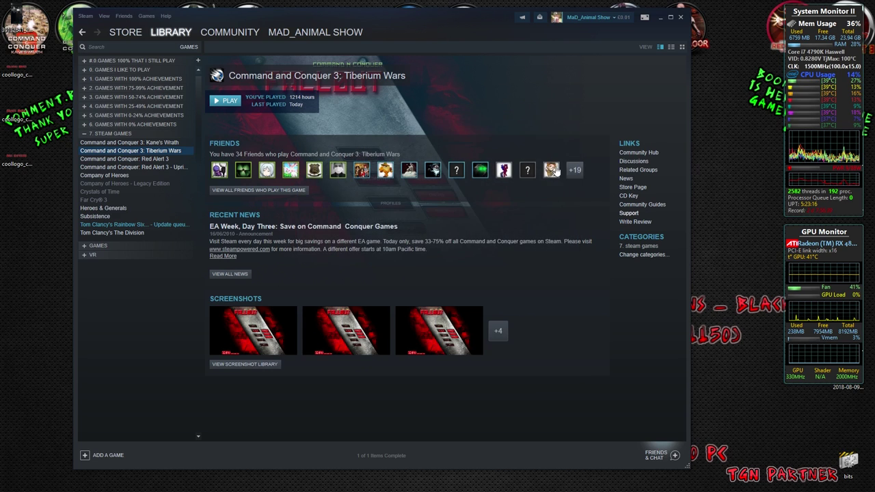
click(223, 101)
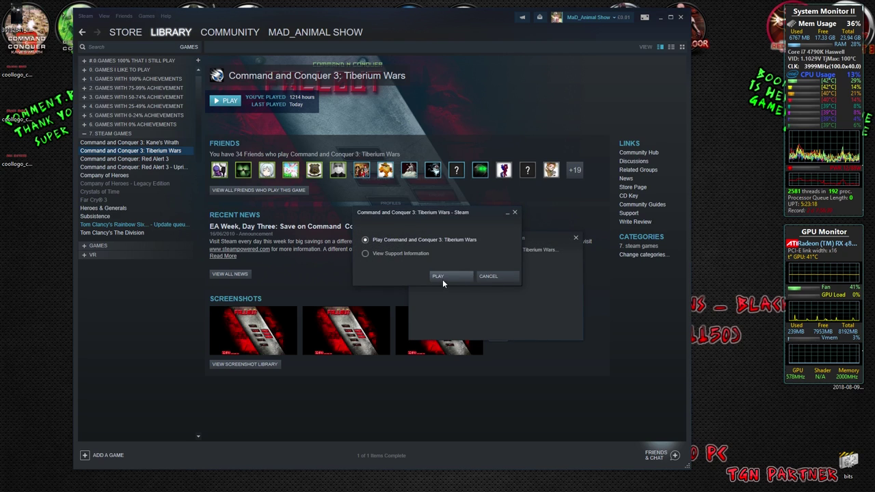
click(441, 277)
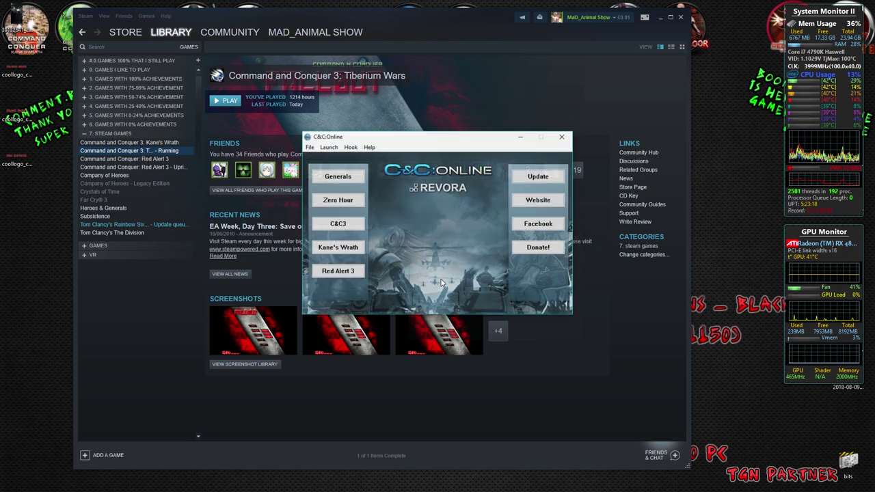
click(352, 227)
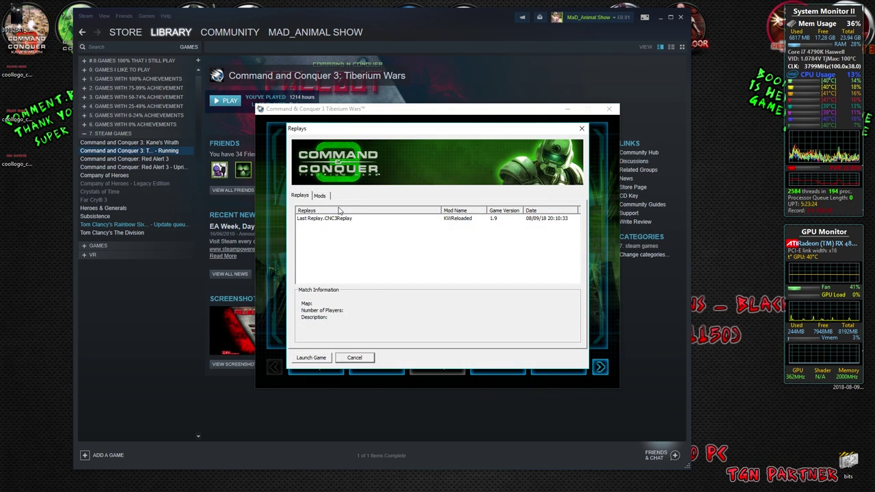
Select the Mutant mod in the Game Browser and launch the game
click(321, 196)
click(306, 233)
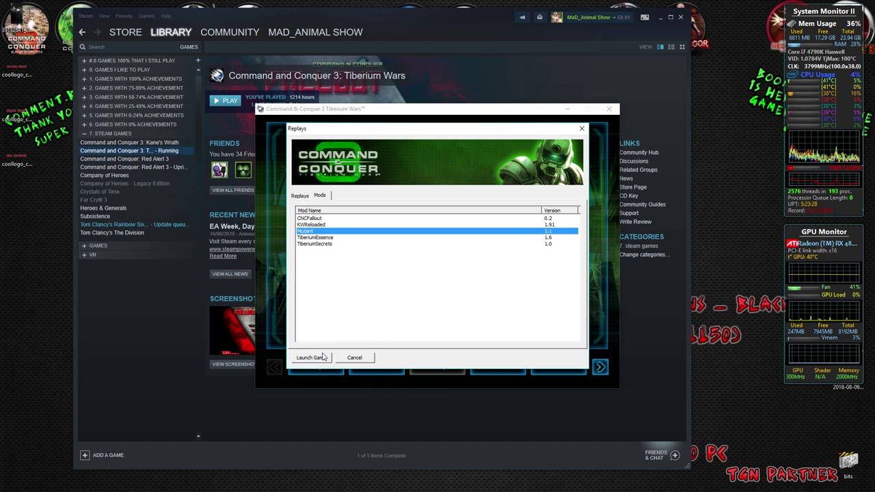
click(321, 357)
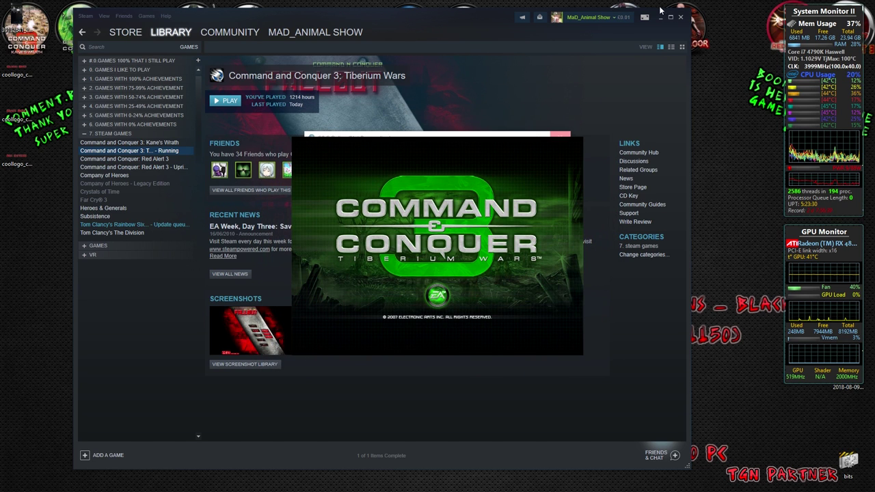
Minimize Steam while the game loads to The Forgotten's main menu
click(659, 18)
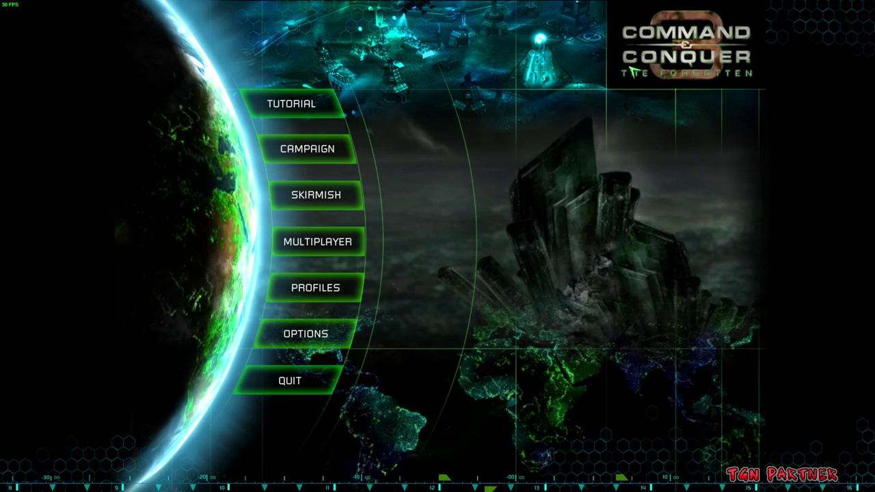
Quit from The Forgotten's main menu and close the C&C:Online and C&C 3 launcher windows
click(327, 380)
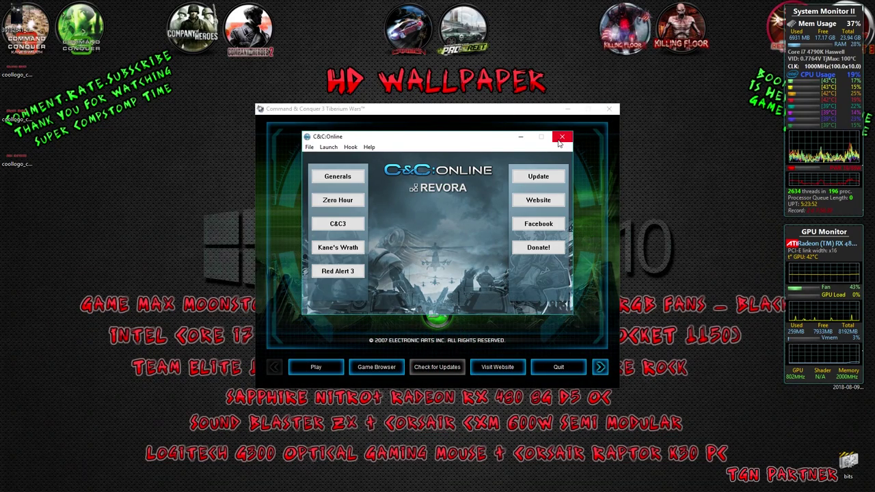
click(562, 136)
click(609, 108)
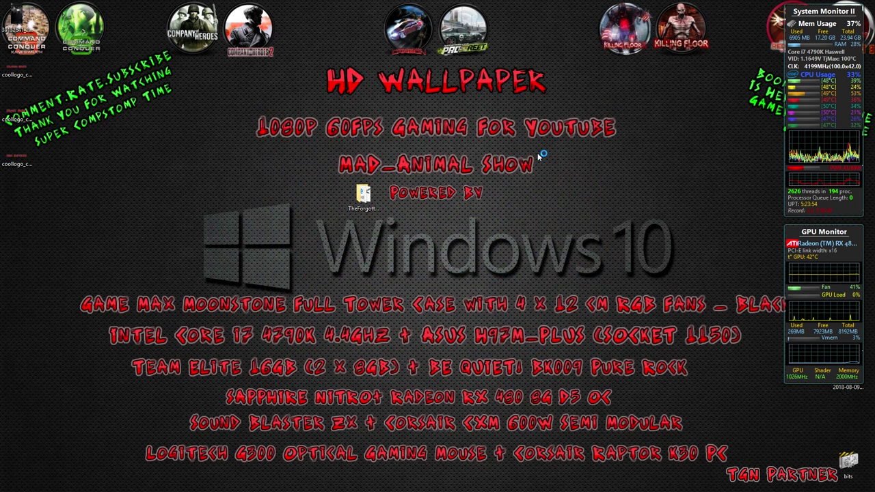